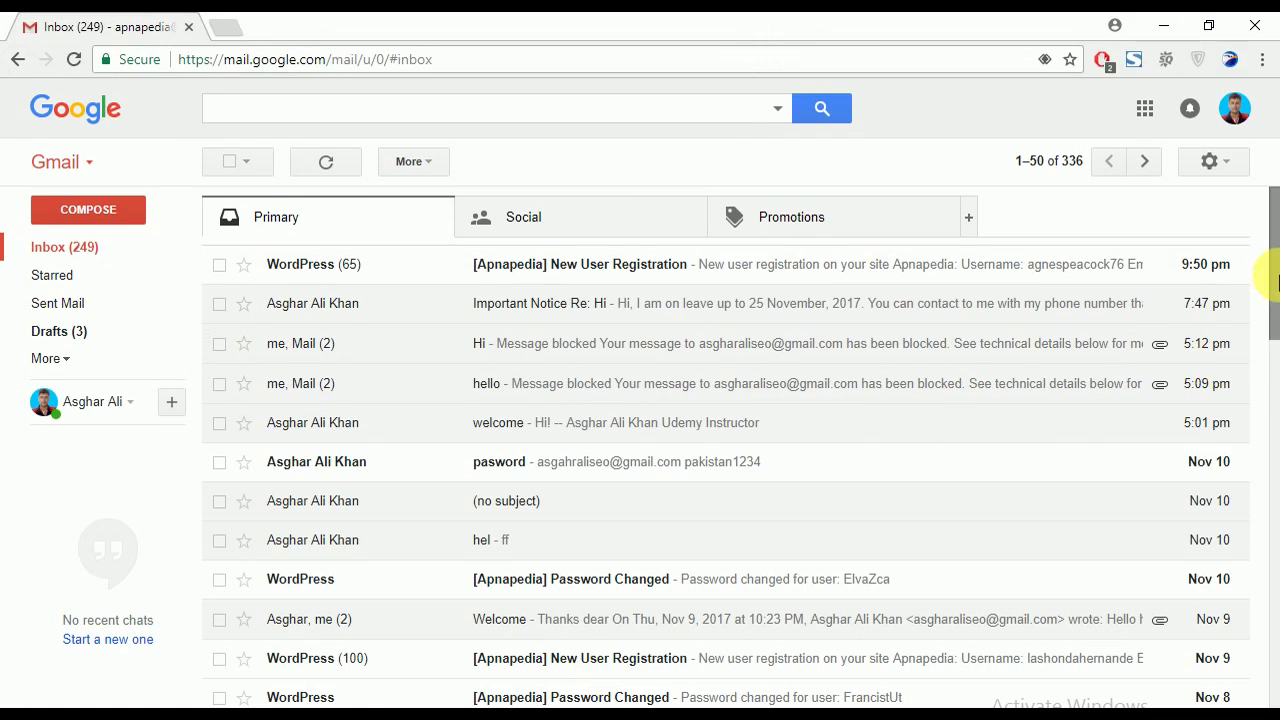
- Bring the second account's Firefox Gmail window forward and open the 'hi' email
scroll(1266, 414, down, 5)
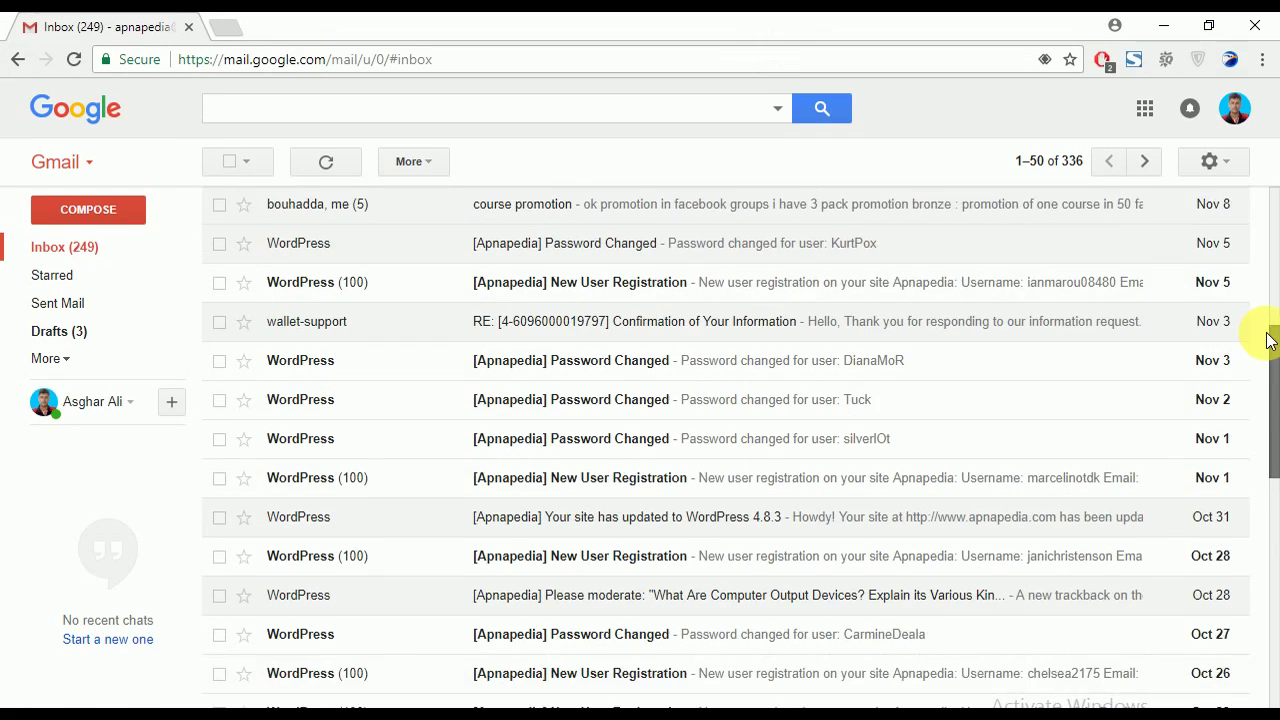
scroll(1266, 380, down, 3)
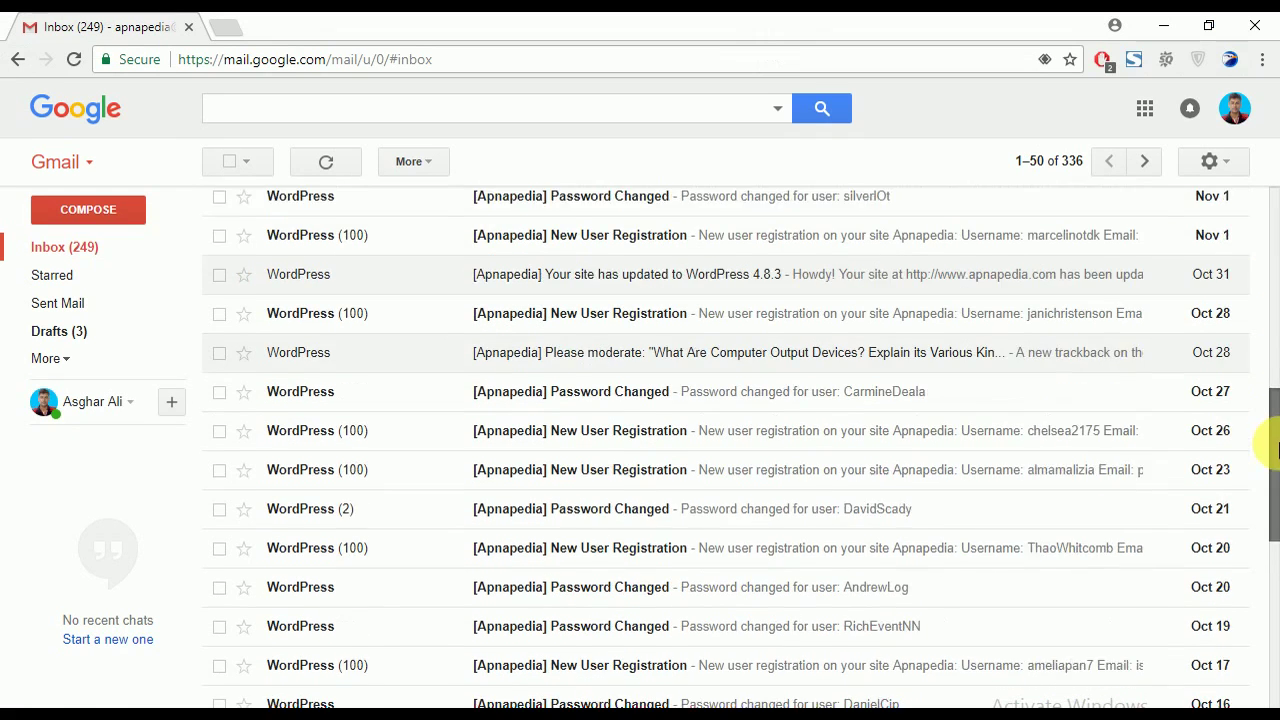
scroll(1276, 510, down, 4)
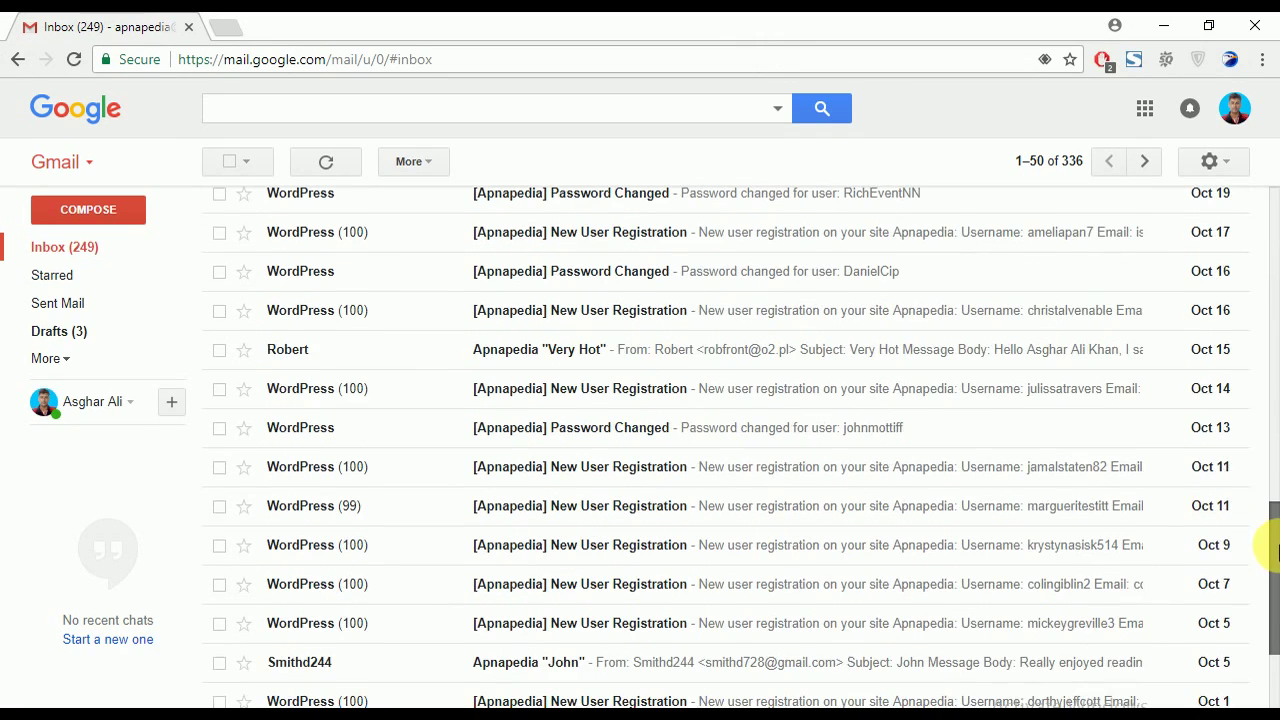
scroll(1272, 414, up, 4)
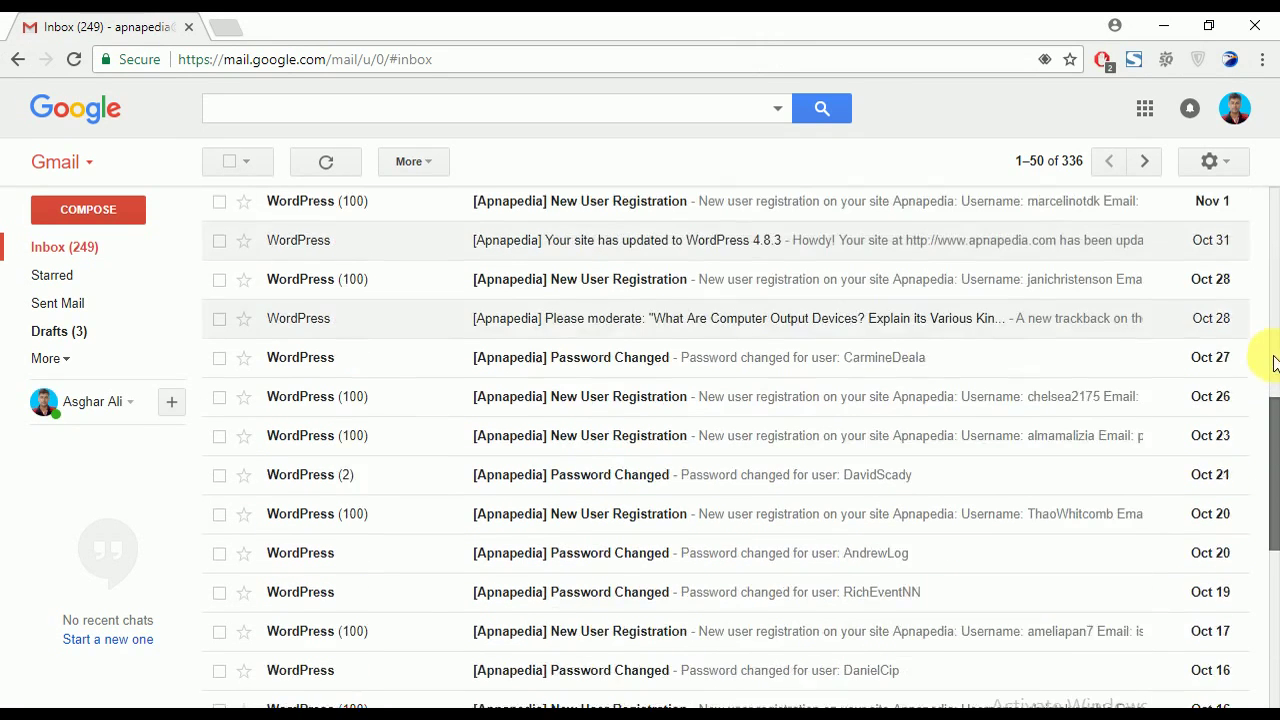
scroll(1270, 320, up, 5)
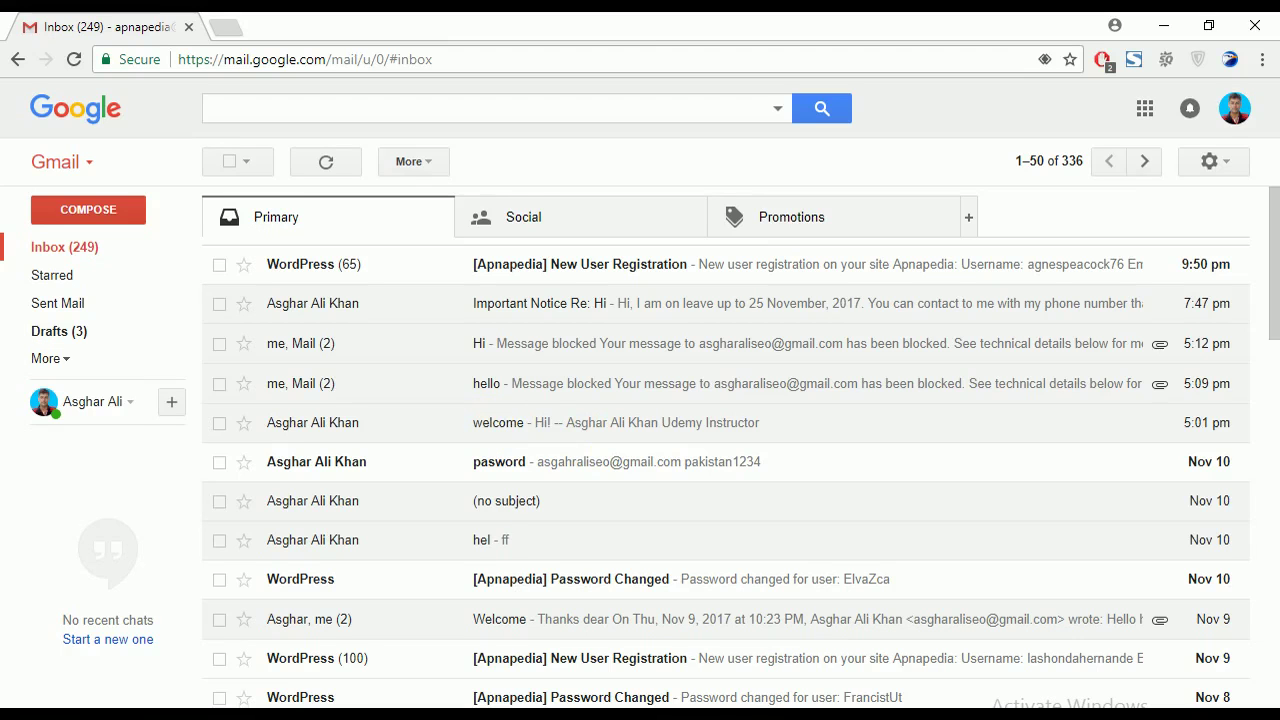
mouse_move(663, 714)
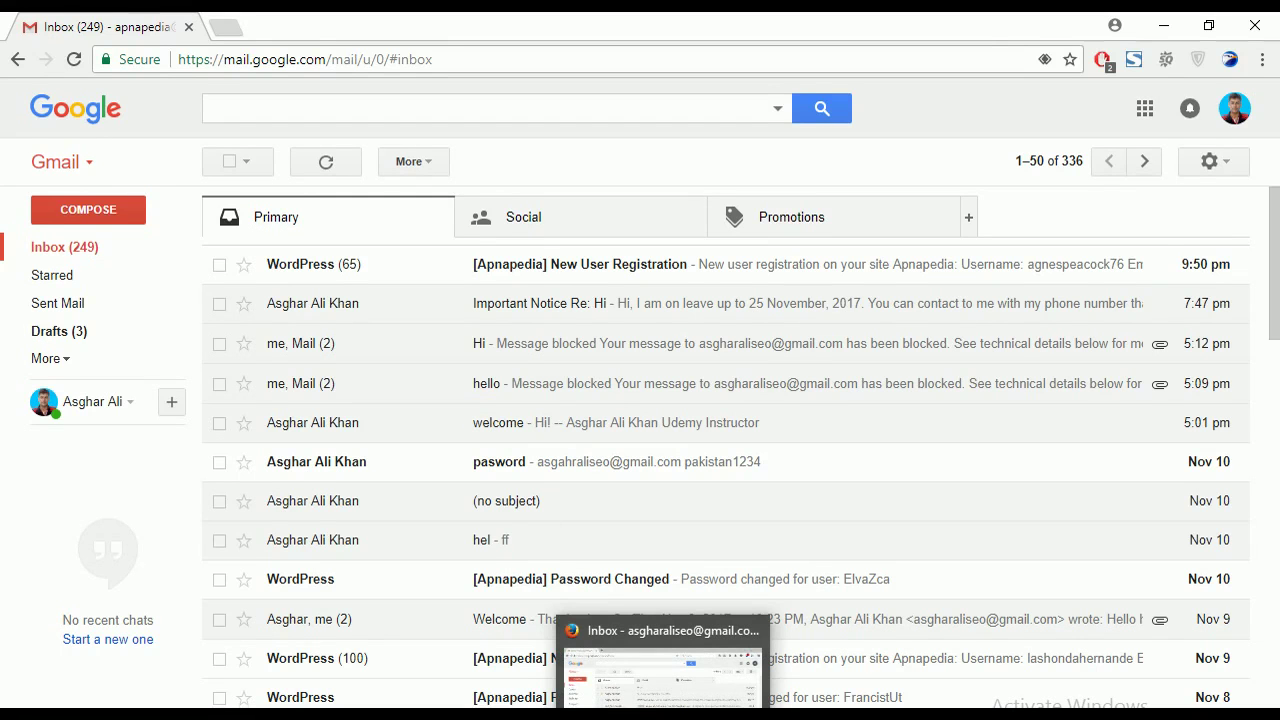
click(663, 714)
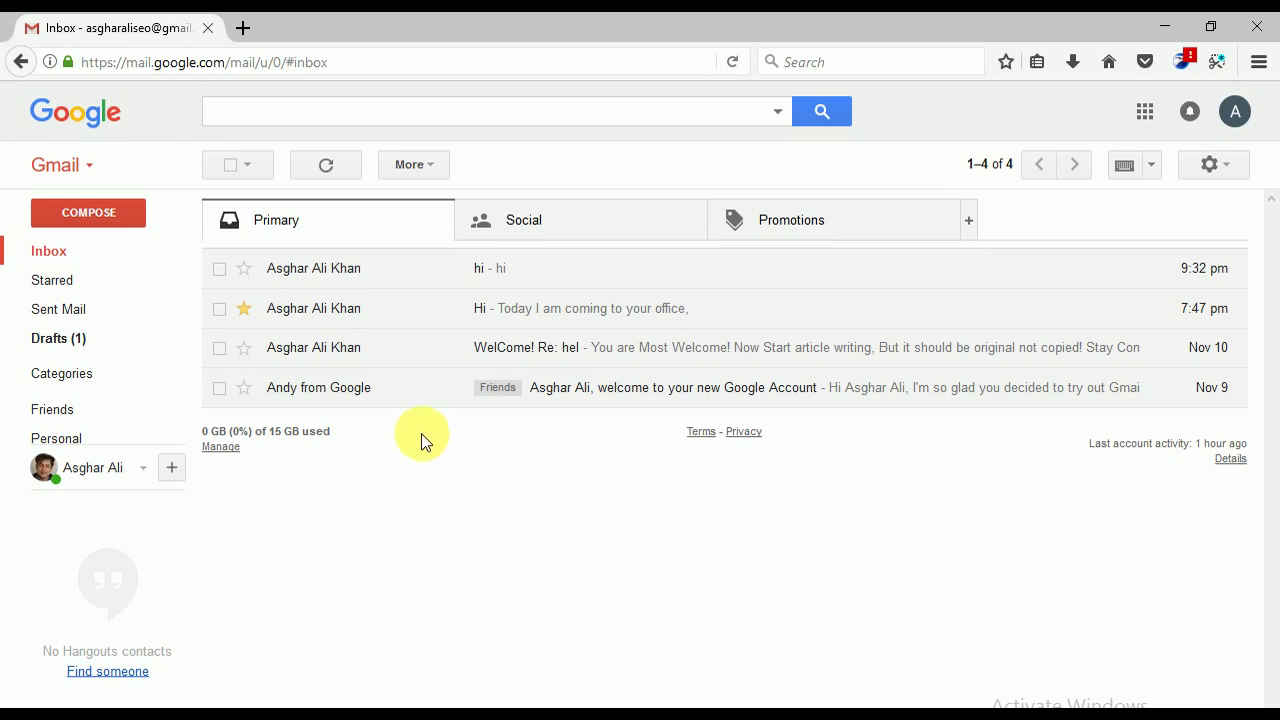
mouse_move(338, 281)
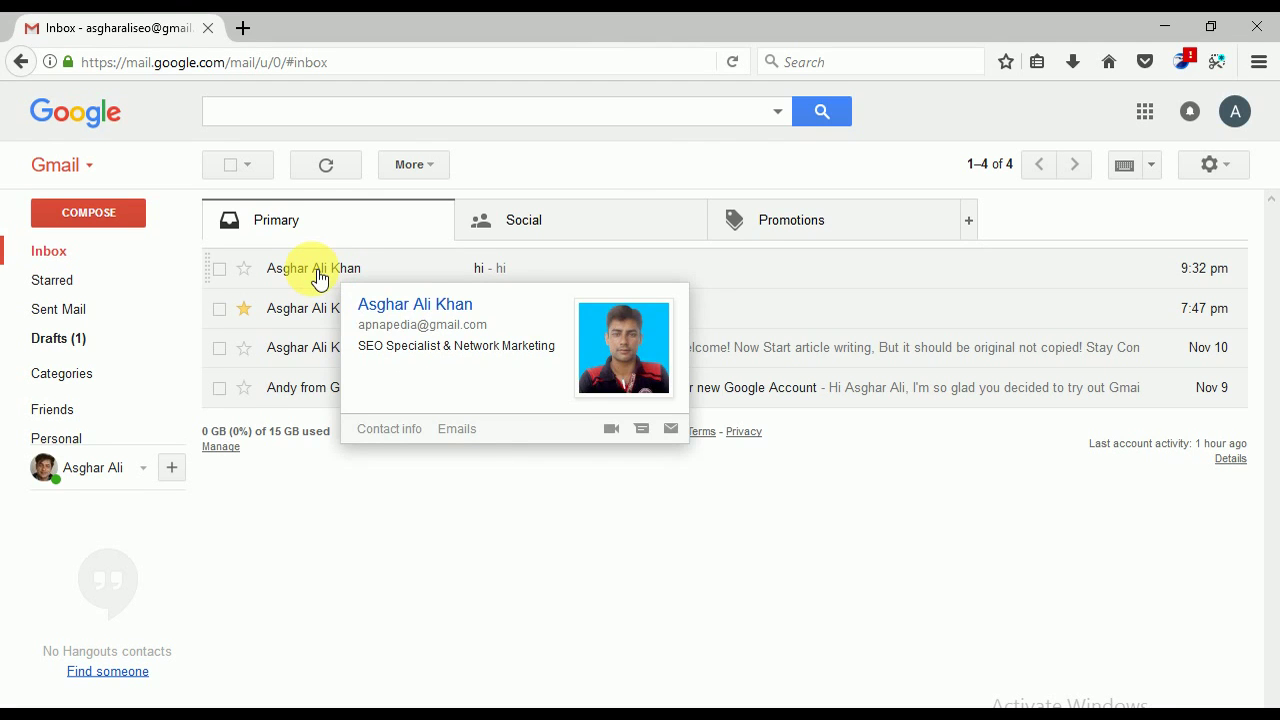
click(316, 270)
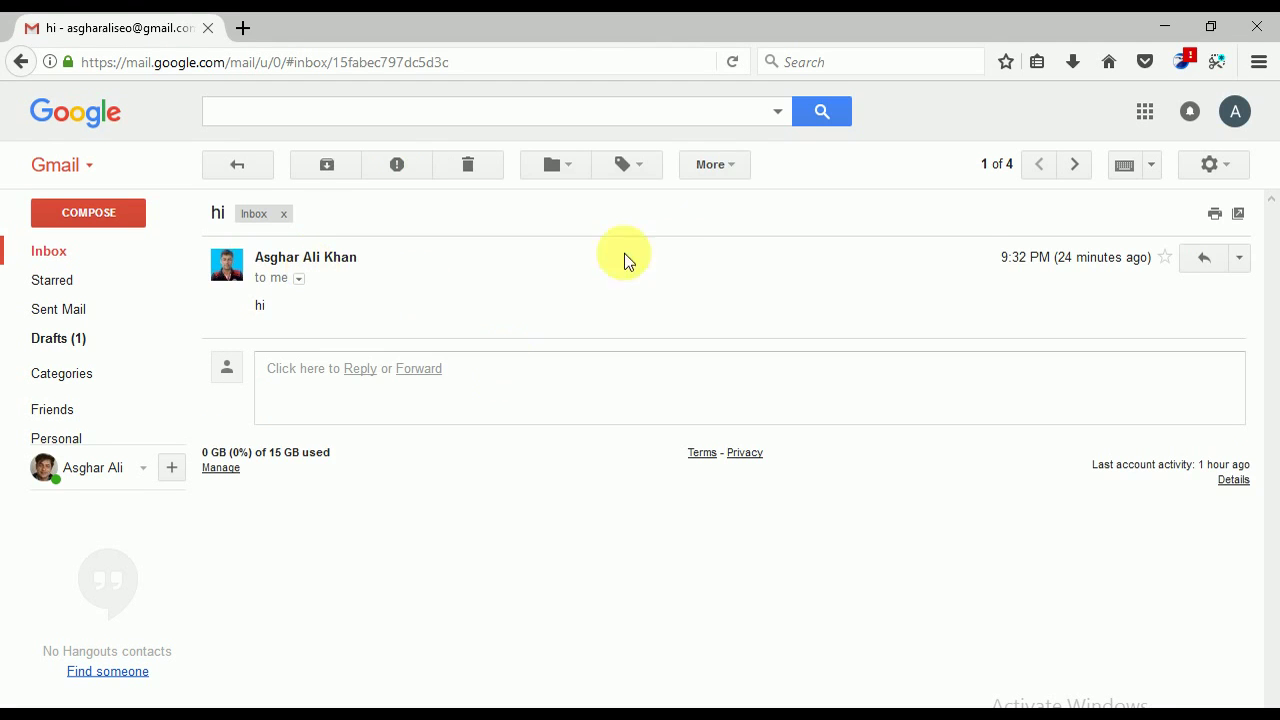
- Start a filter for messages like the open 'hi' email via the More menu
click(734, 170)
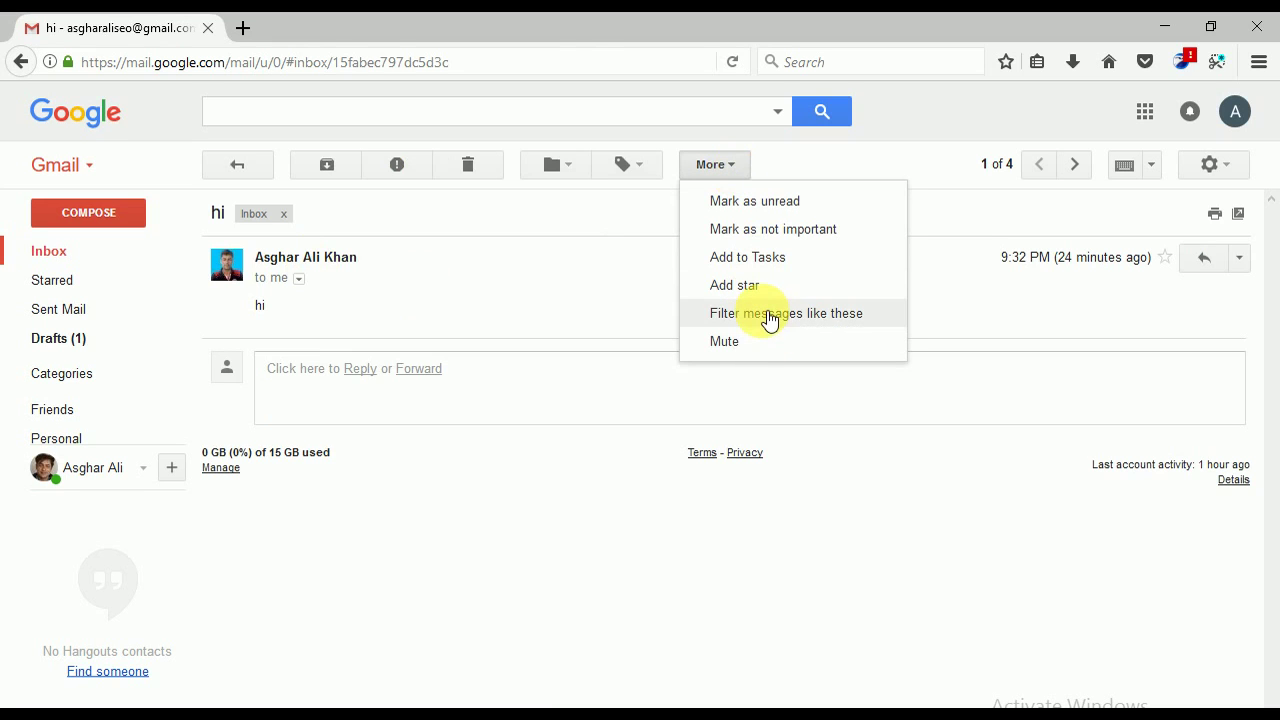
click(768, 316)
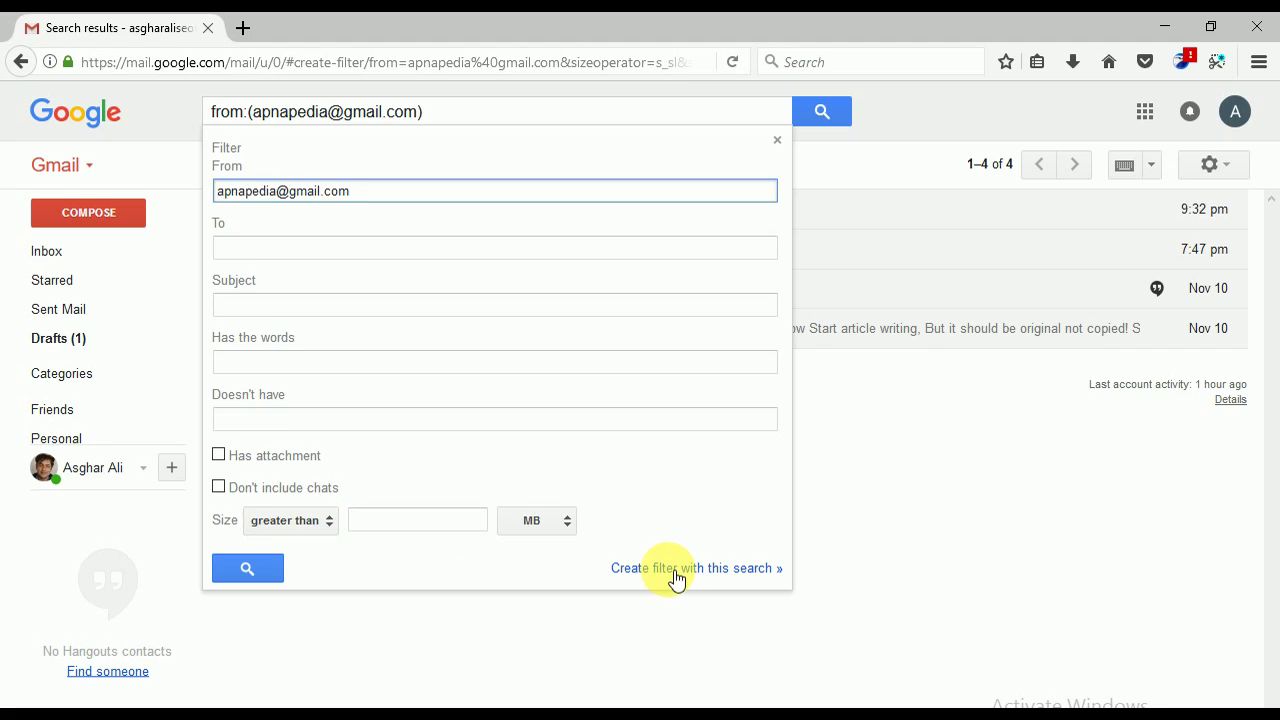
- Create the filter so matching mail skips the inbox and gets the Personal label
click(676, 570)
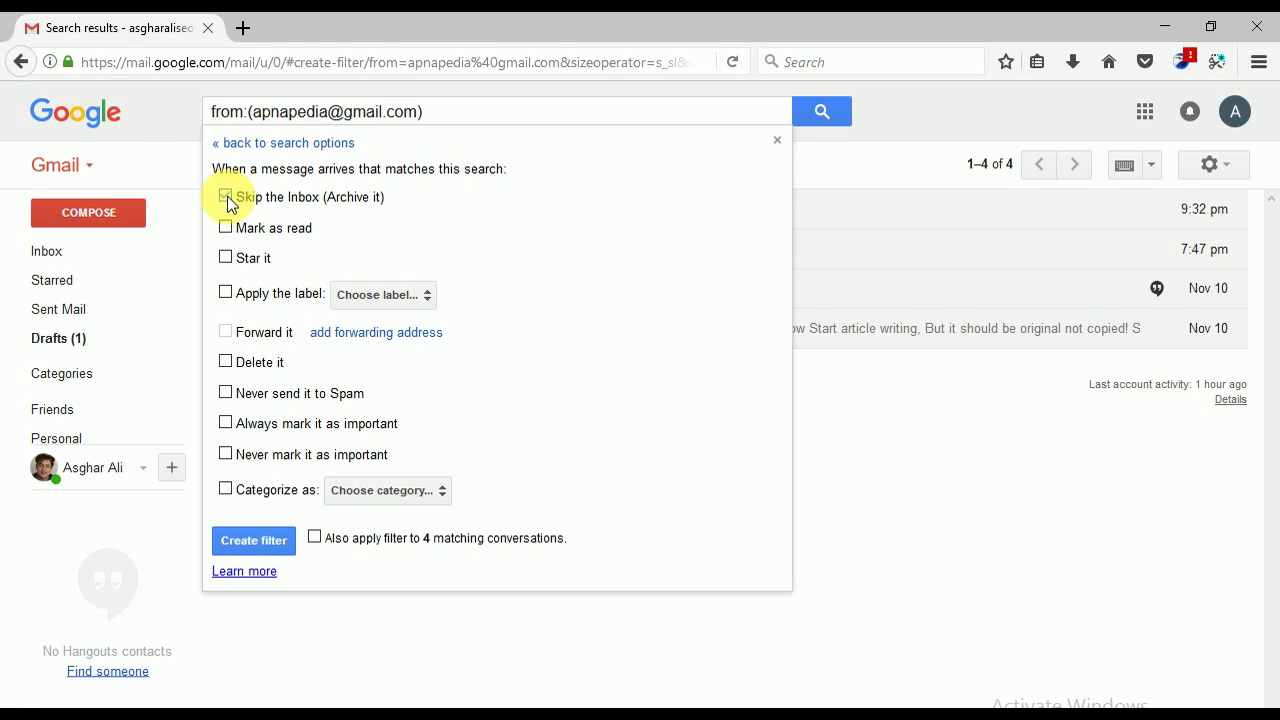
click(224, 292)
click(430, 298)
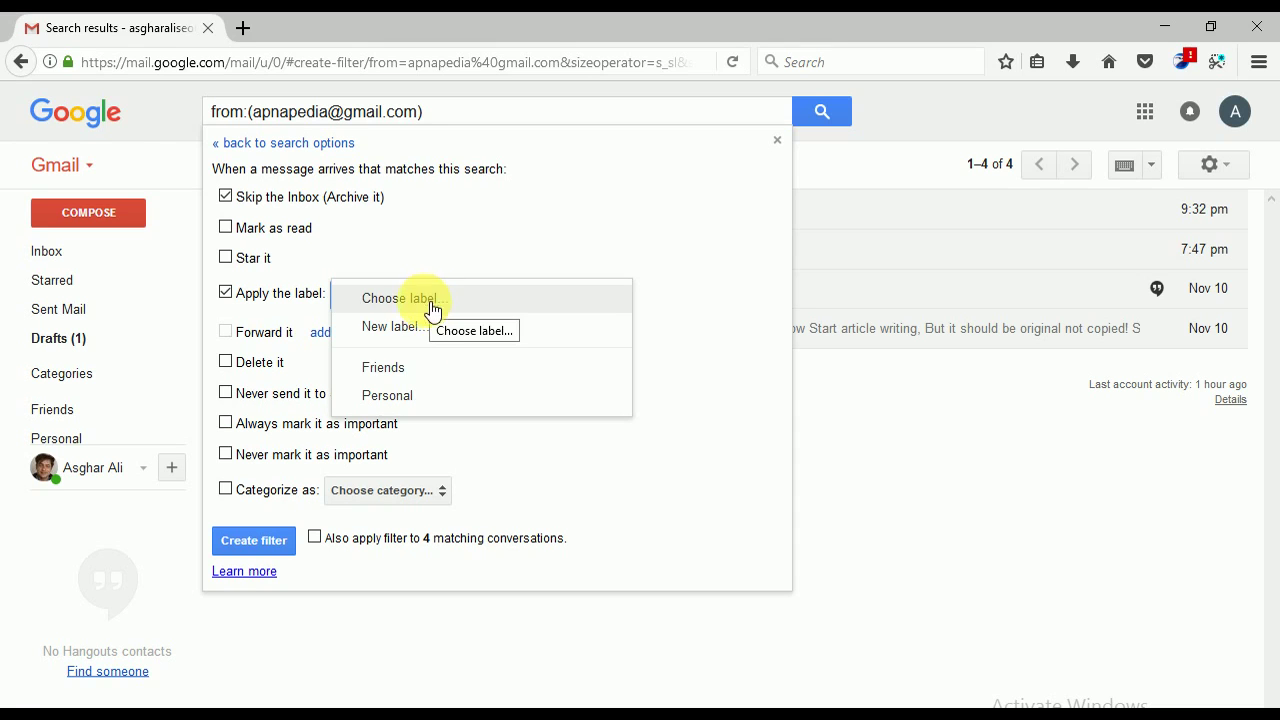
click(399, 400)
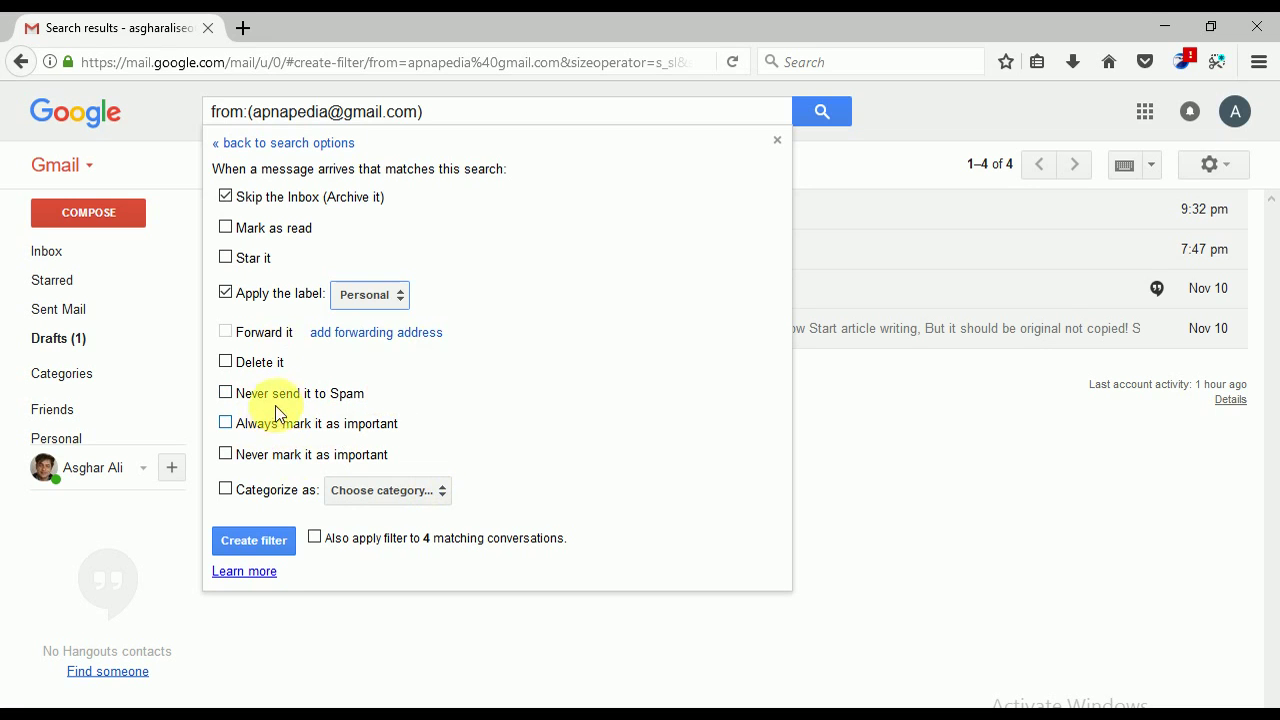
click(271, 542)
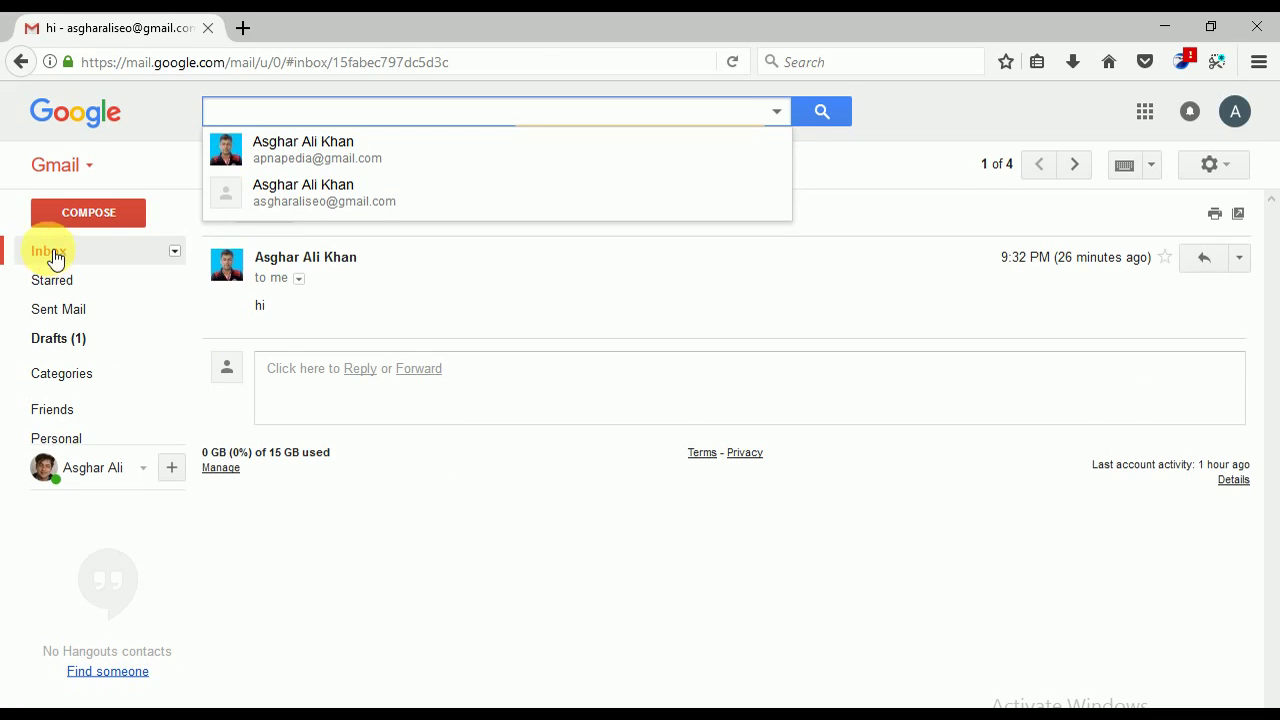
- Return to the inbox list and switch to the sending account's Chrome window
click(50, 253)
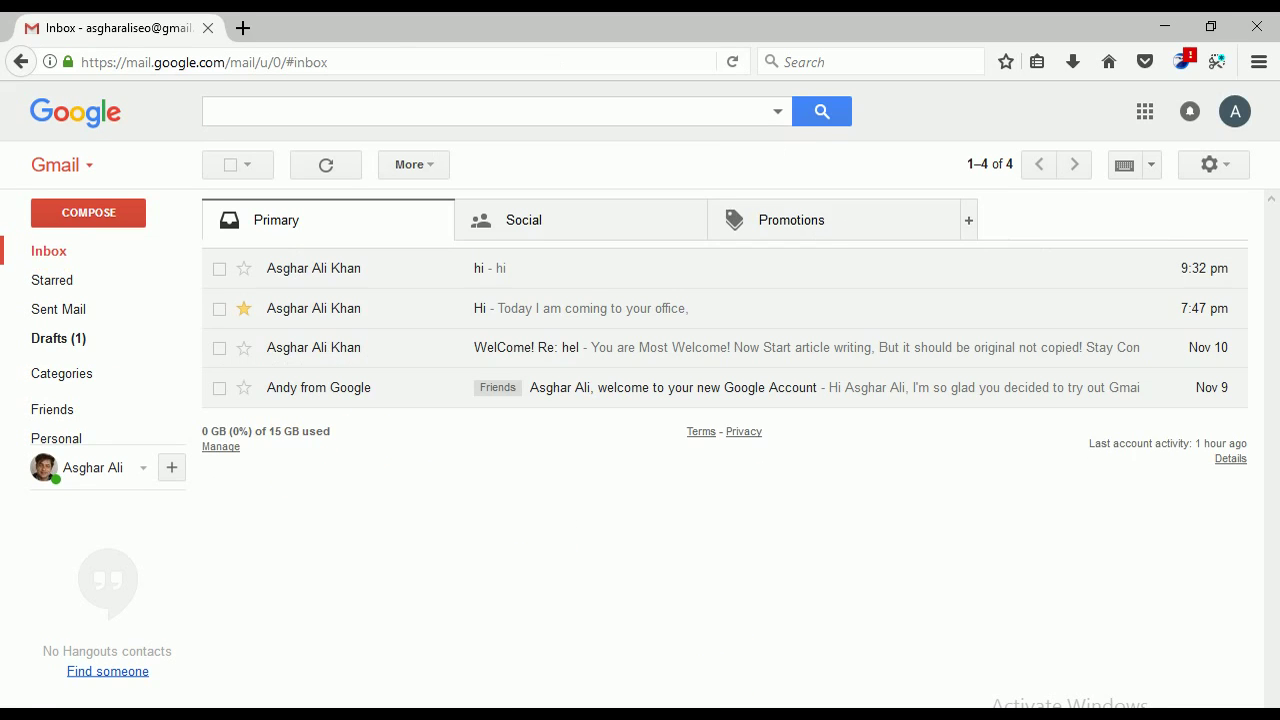
mouse_move(614, 712)
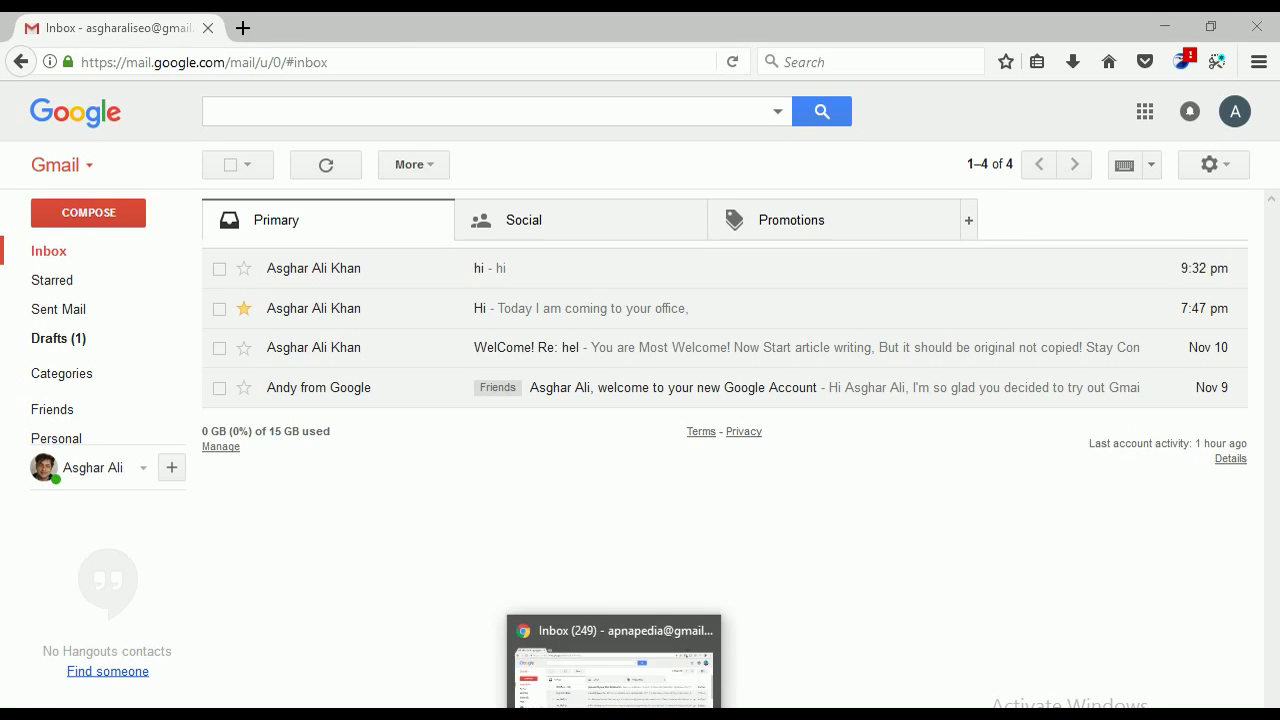
click(614, 665)
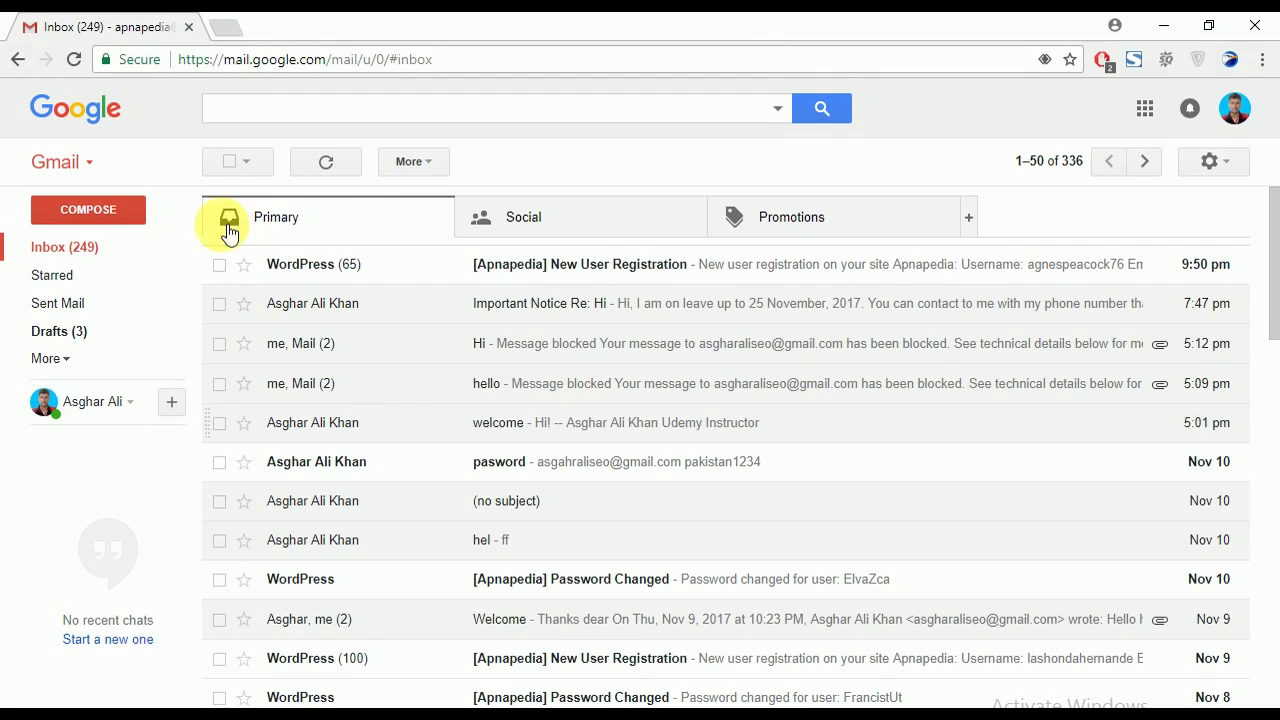
- Send the receiving account an email with subject 'hi asghar' and body 'how are you'
click(92, 213)
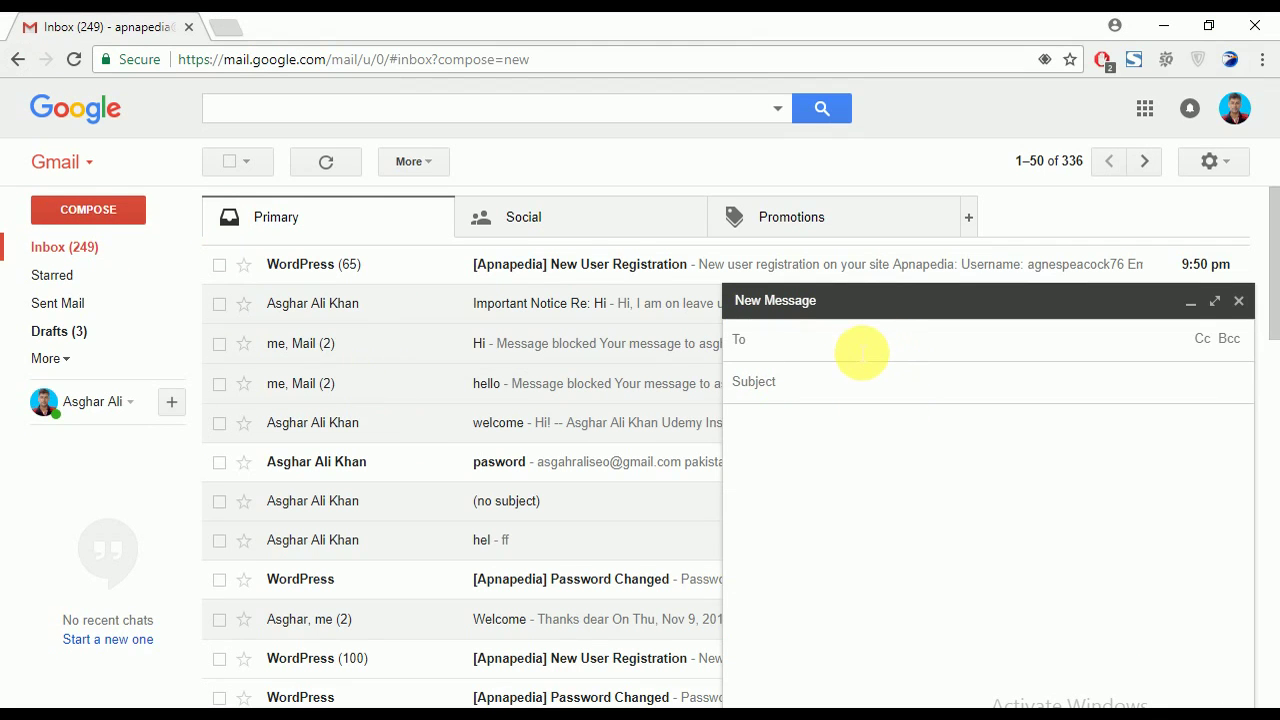
text(a)
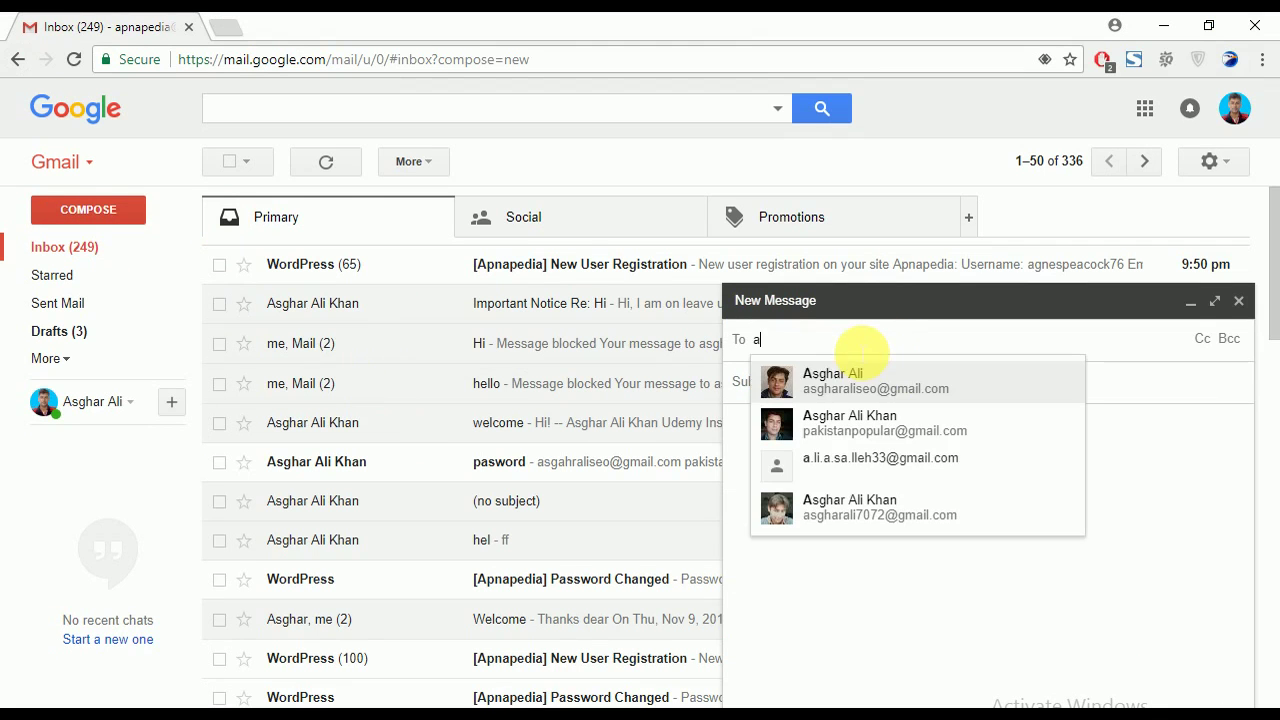
click(840, 378)
click(823, 392)
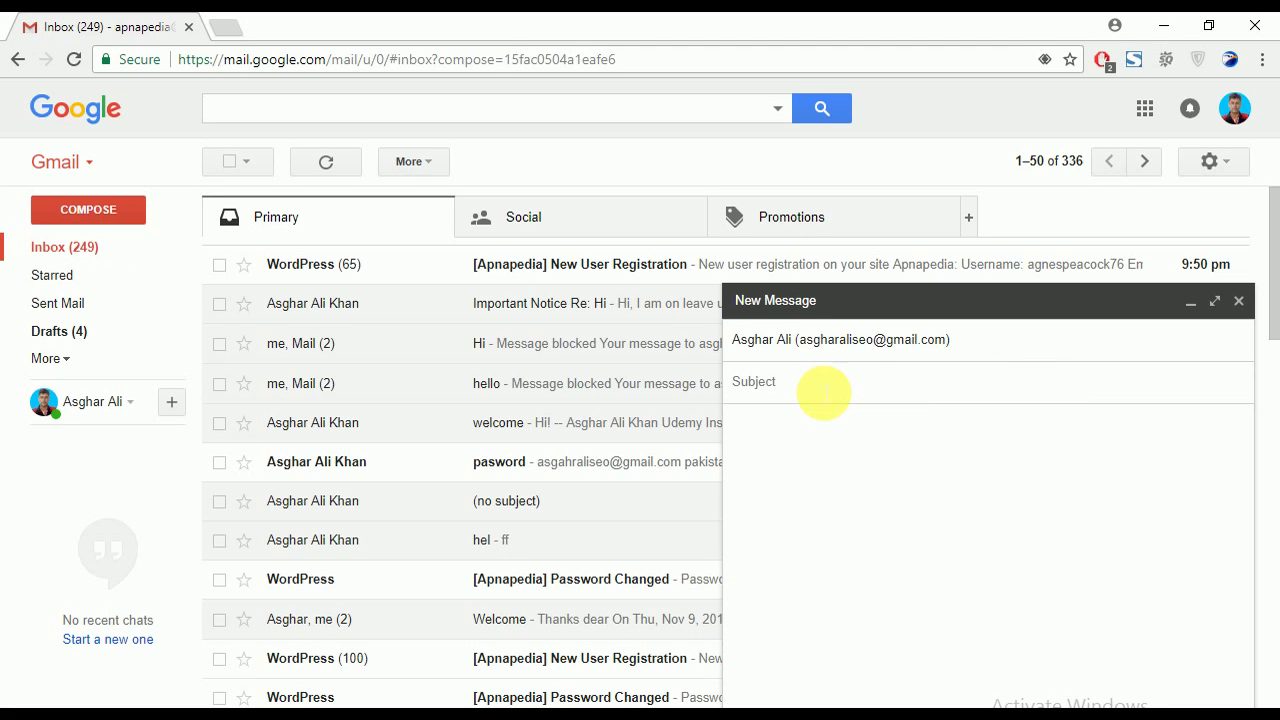
text(hi asghar)
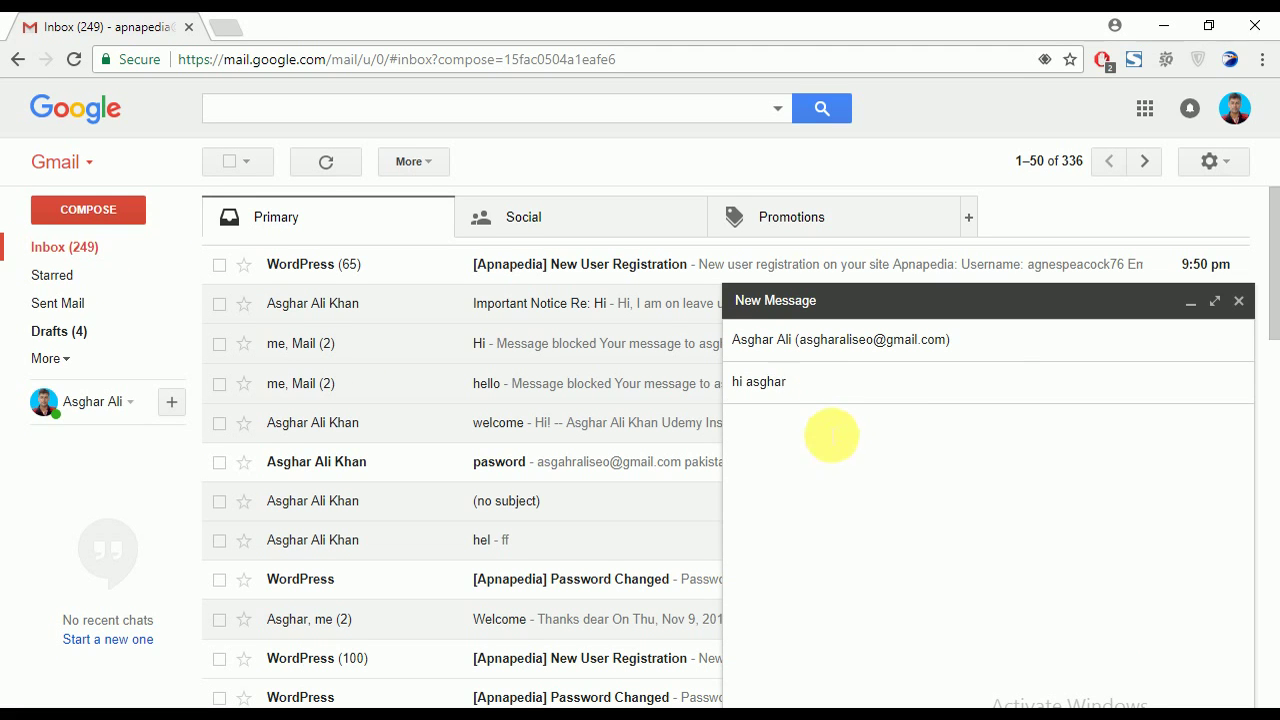
click(820, 441)
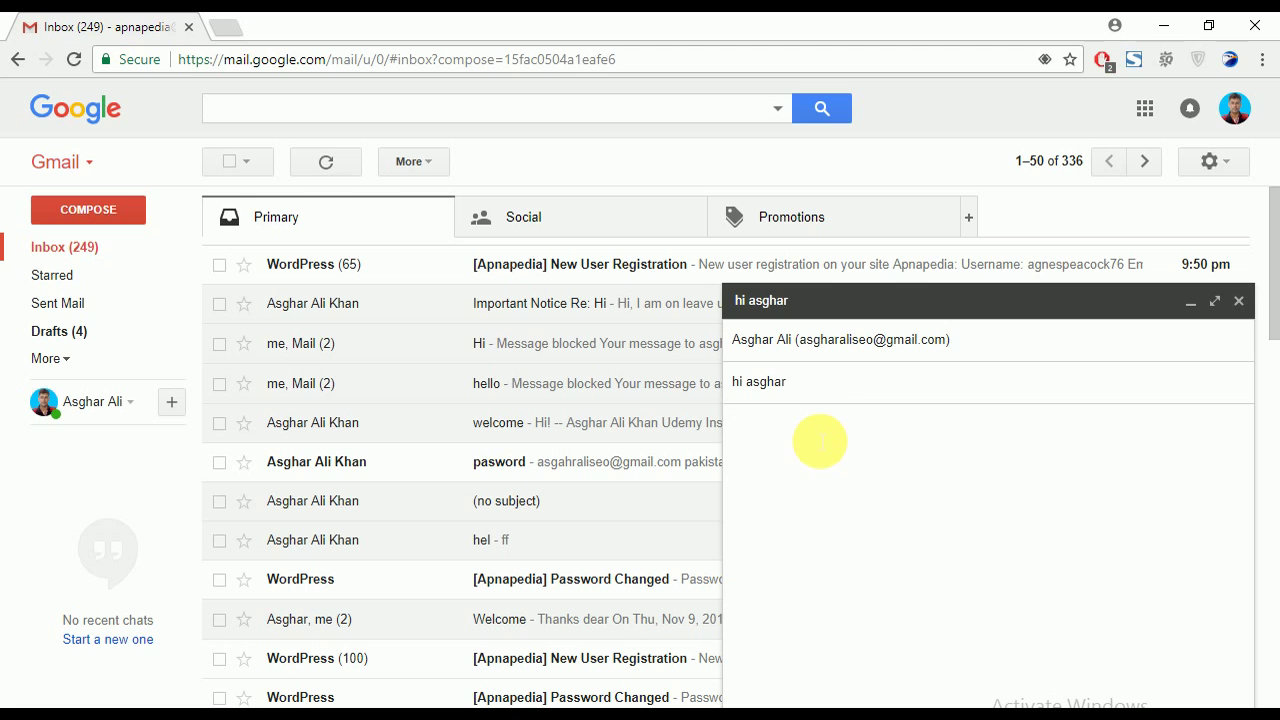
text(how are  you)
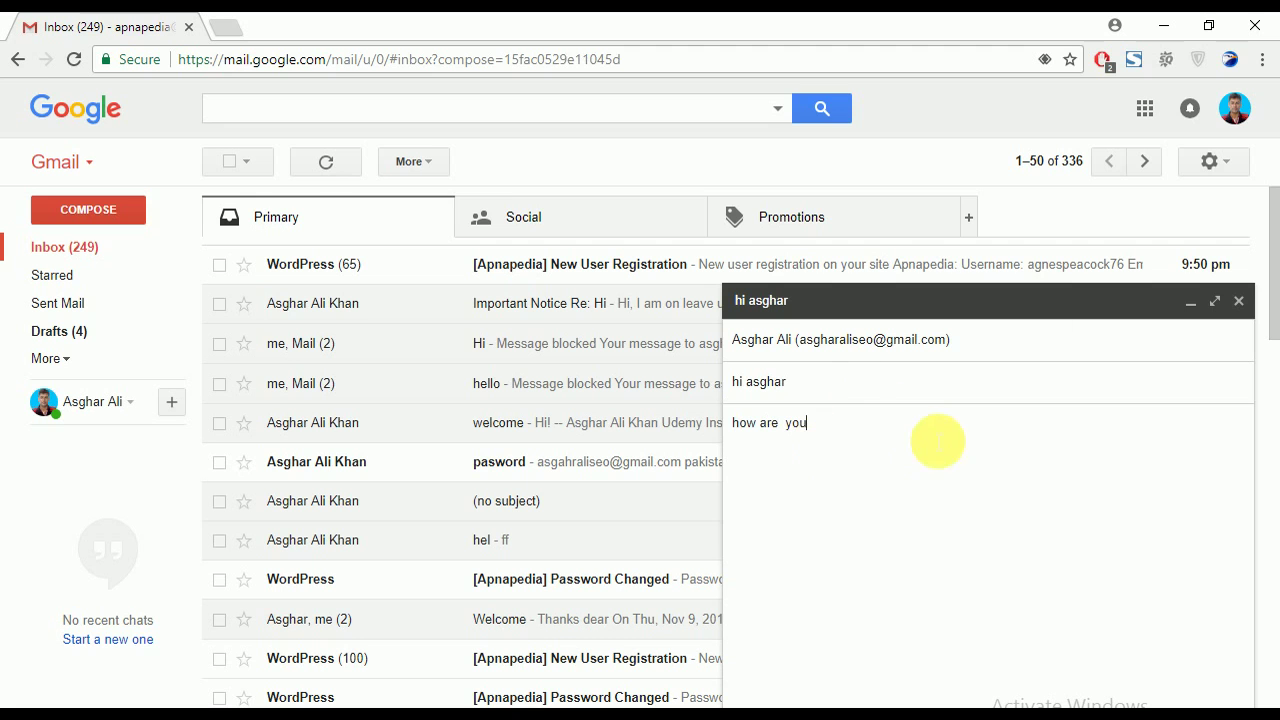
click(1214, 301)
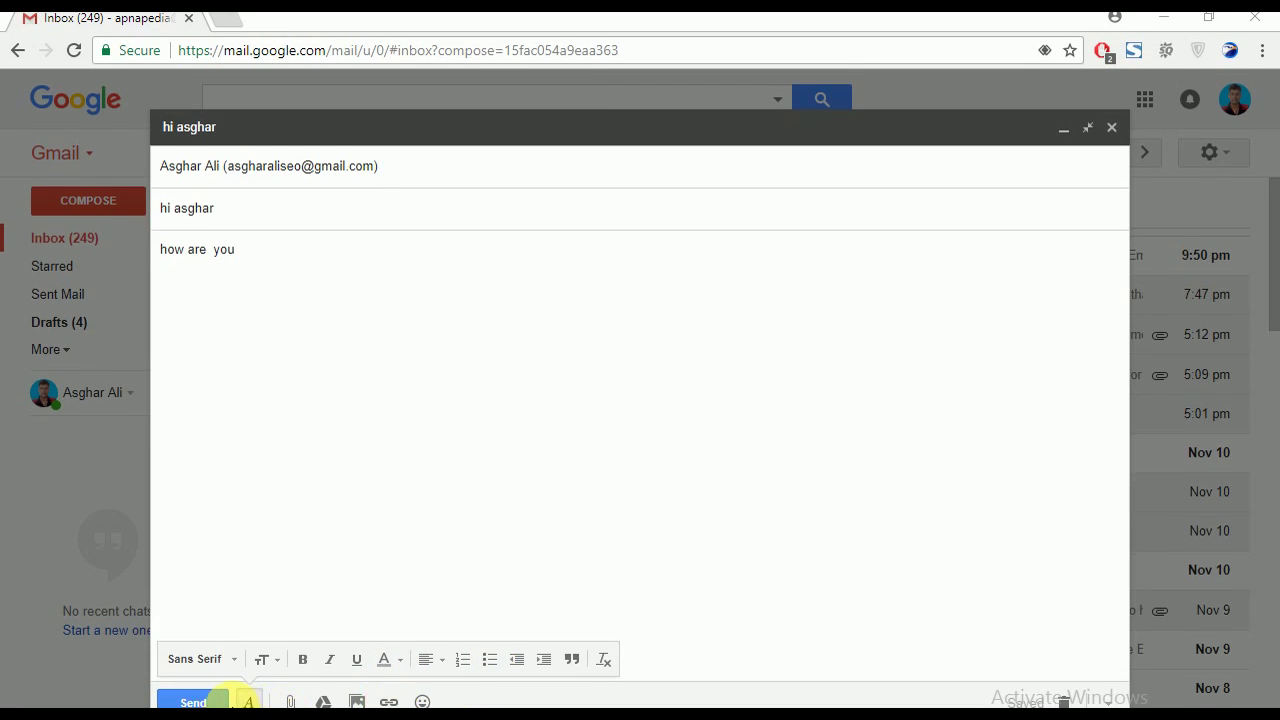
click(224, 702)
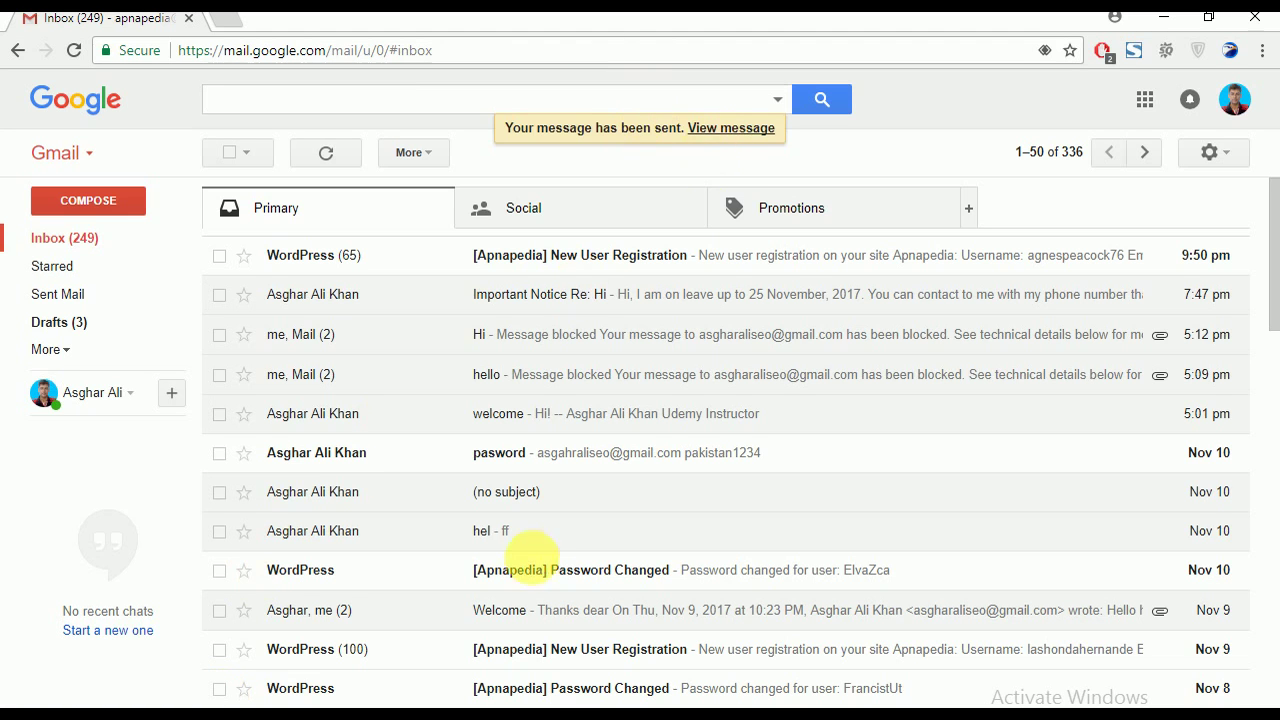
- Back in the receiving Firefox window, refresh the inbox: still 4 conversations, Personal shows 1
click(643, 704)
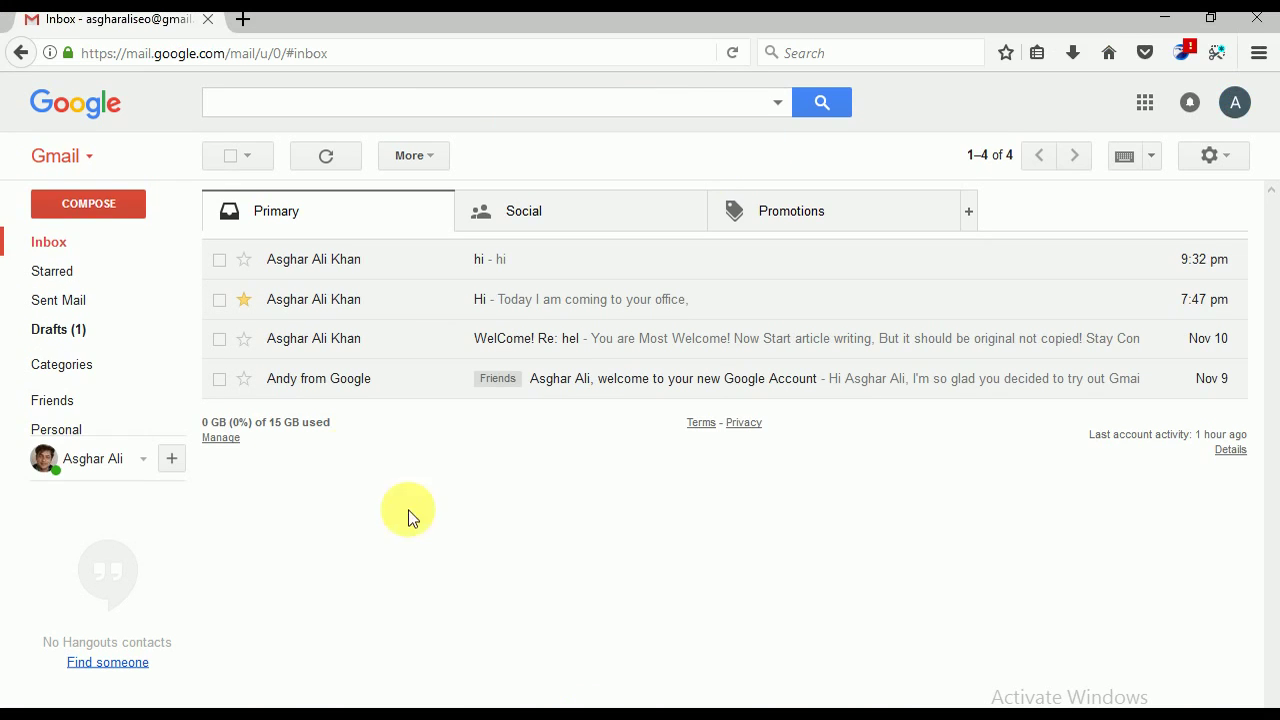
click(80, 248)
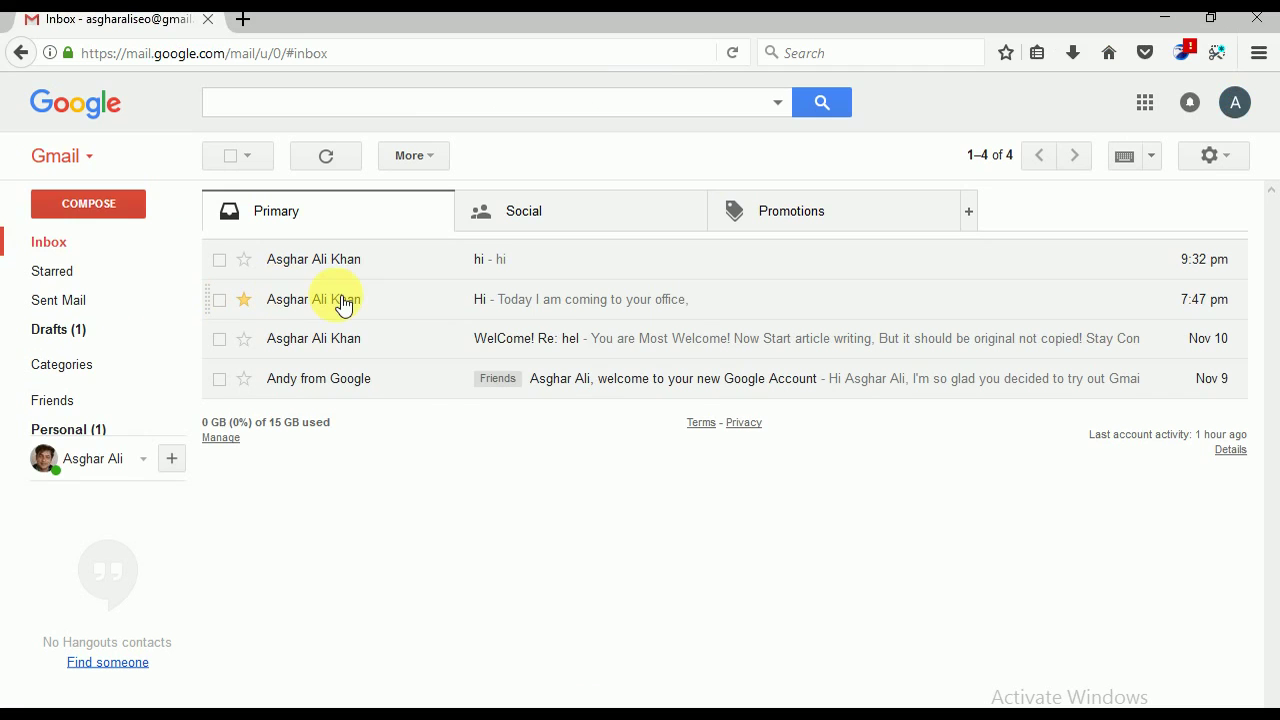
mouse_move(343, 306)
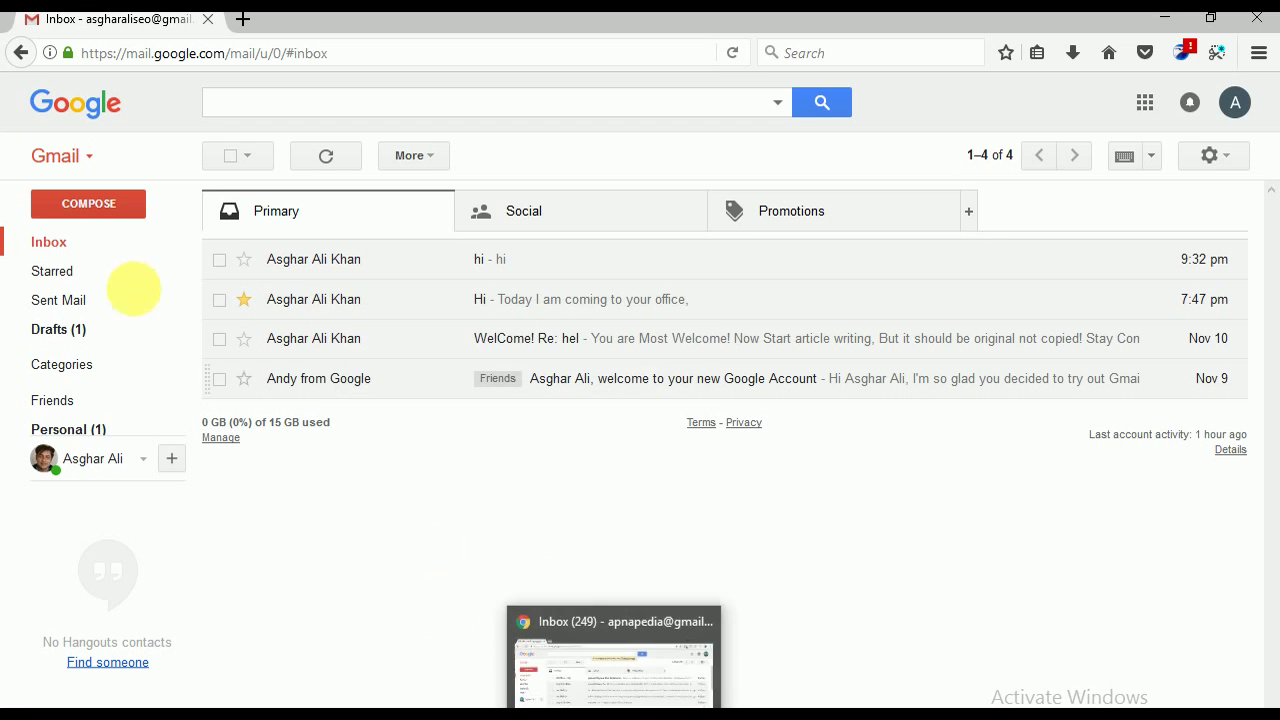
click(84, 243)
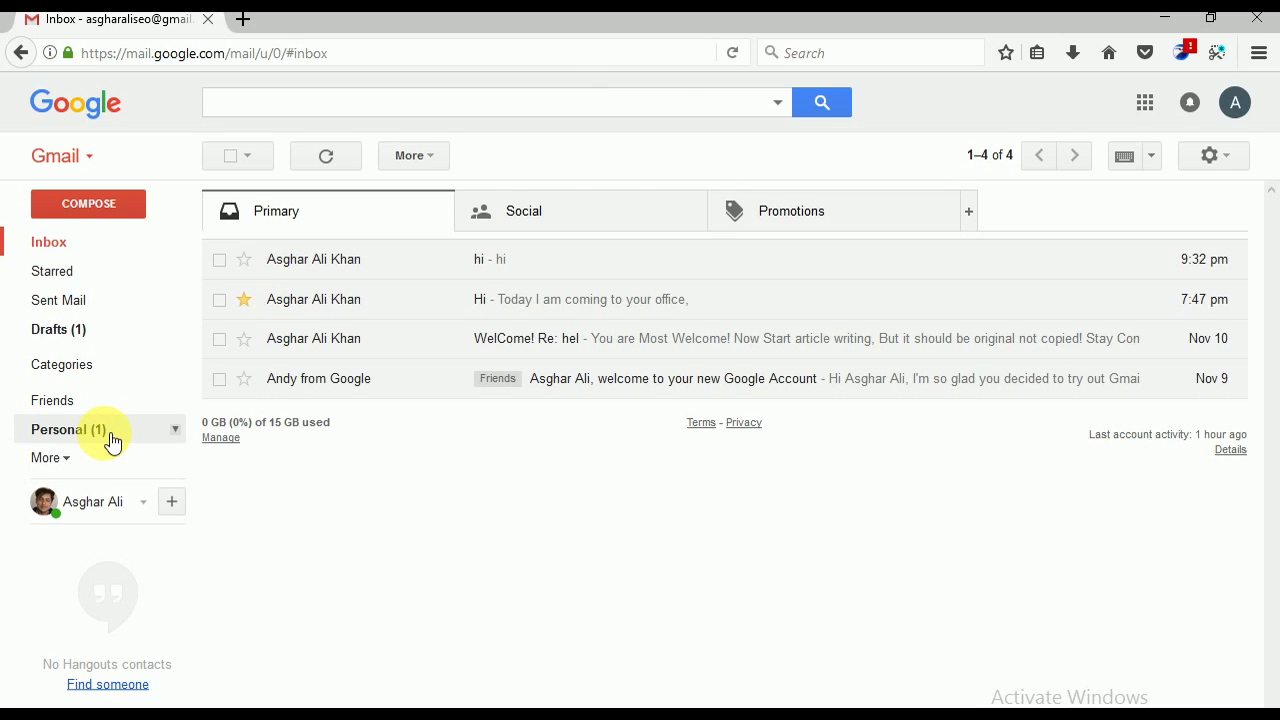
- Open the Personal label and the filtered 'hi asghar' test message inside it
click(110, 438)
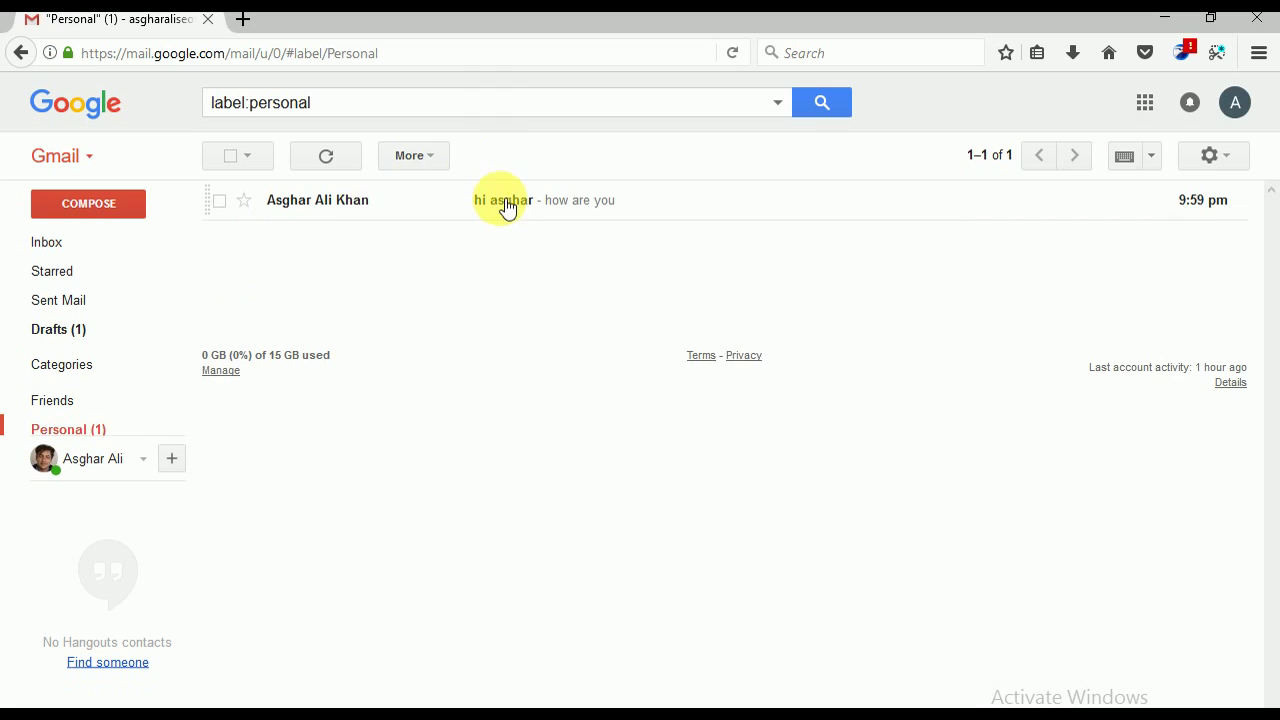
click(503, 204)
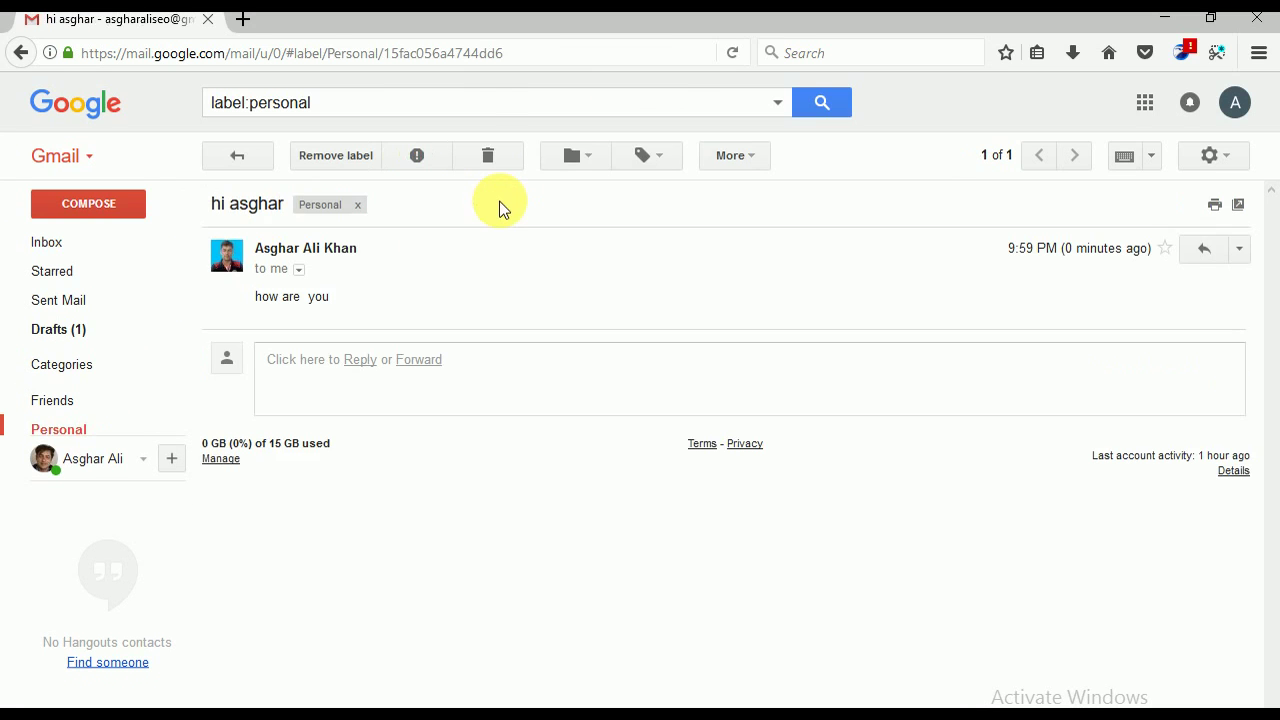